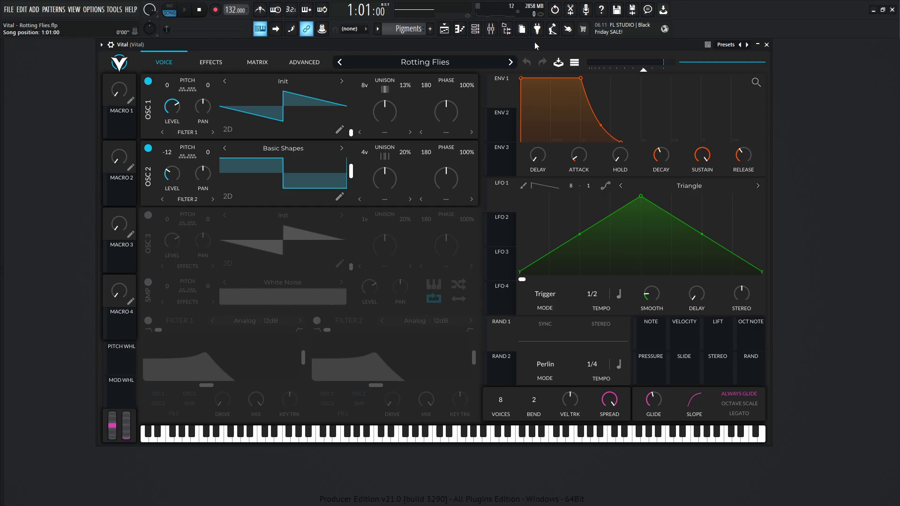
Play the Rotting Flies patch through the song, stop it, and open the Playlist
{"action": "key", "text": "space"}
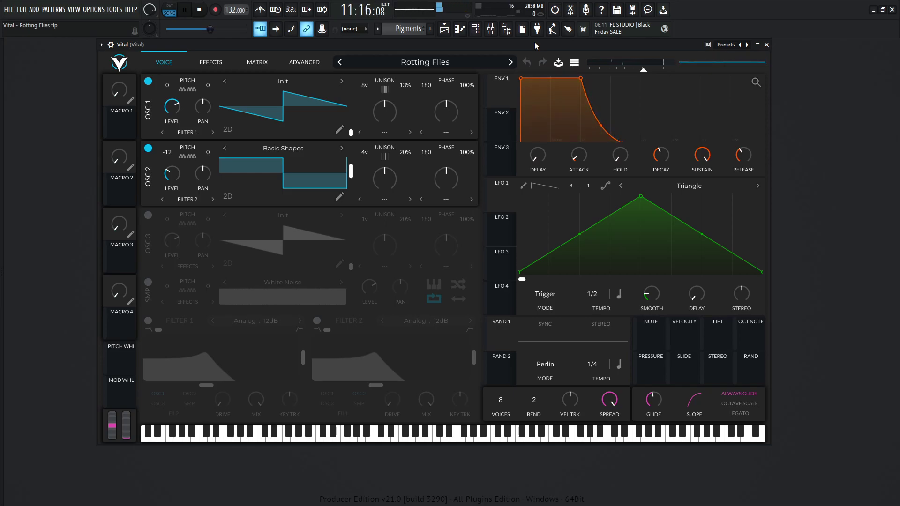
{"action": "key", "text": "space"}
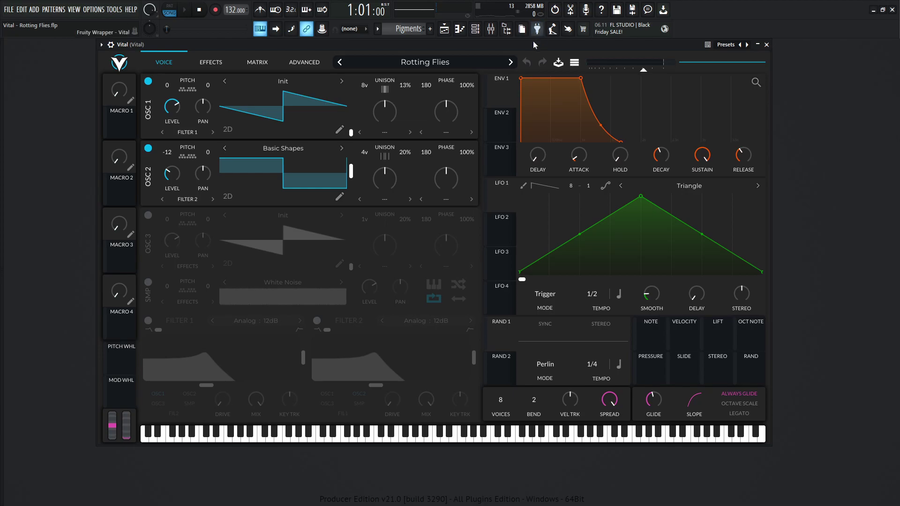
{"action": "key", "text": "F5"}
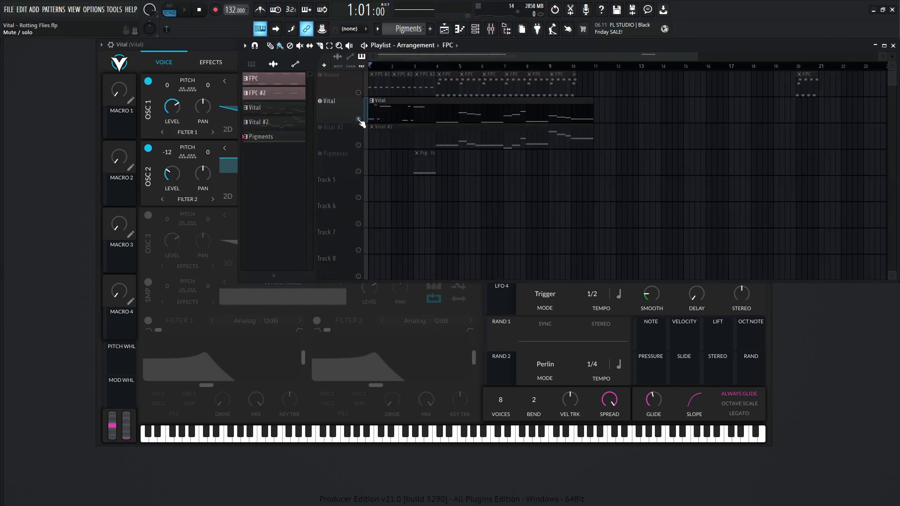
With the song playing, turn off Vital's Filter, Distortion and Delay effects
{"action": "left_click", "coordinate": [202, 43]}
{"action": "key", "text": "space"}
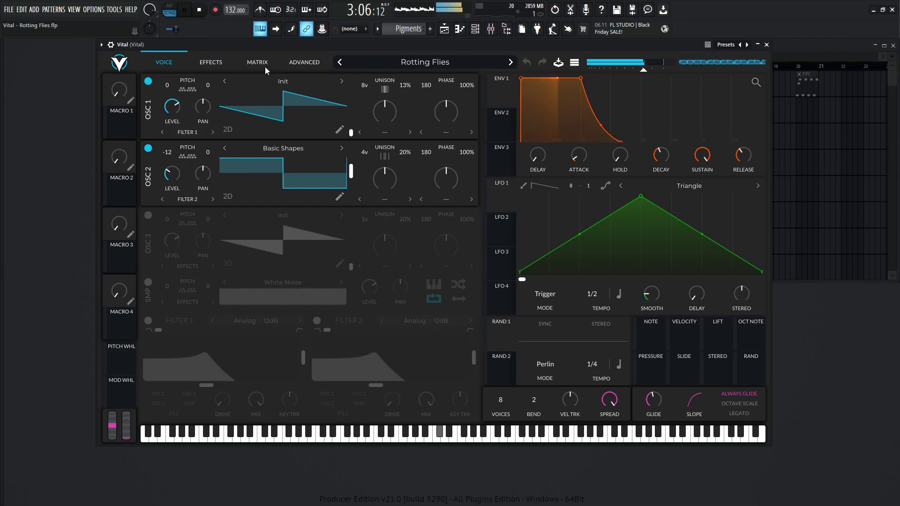
{"action": "left_click", "coordinate": [211, 62]}
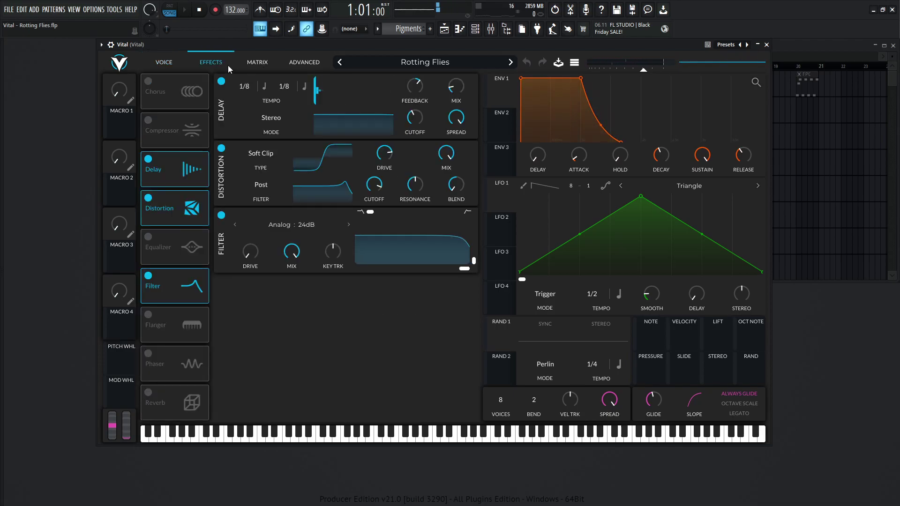
{"action": "left_click", "coordinate": [221, 214]}
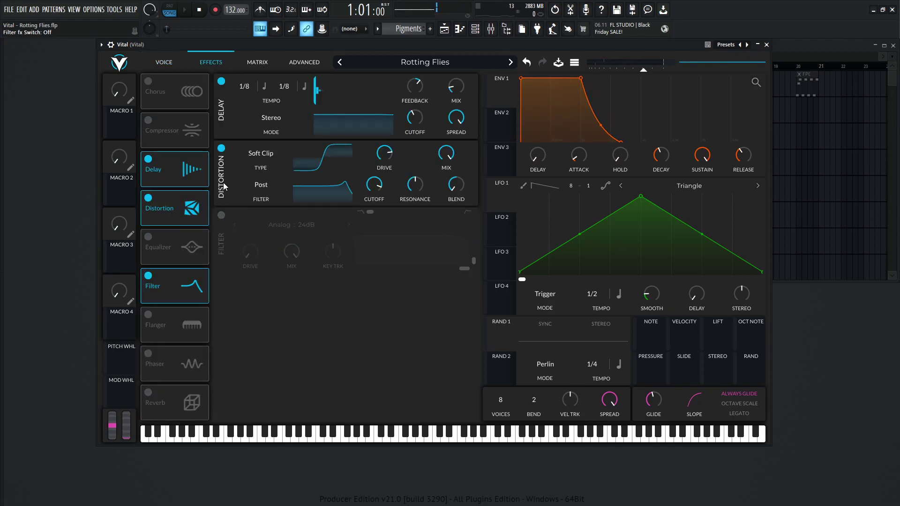
{"action": "left_click", "coordinate": [222, 148]}
{"action": "left_click", "coordinate": [221, 82]}
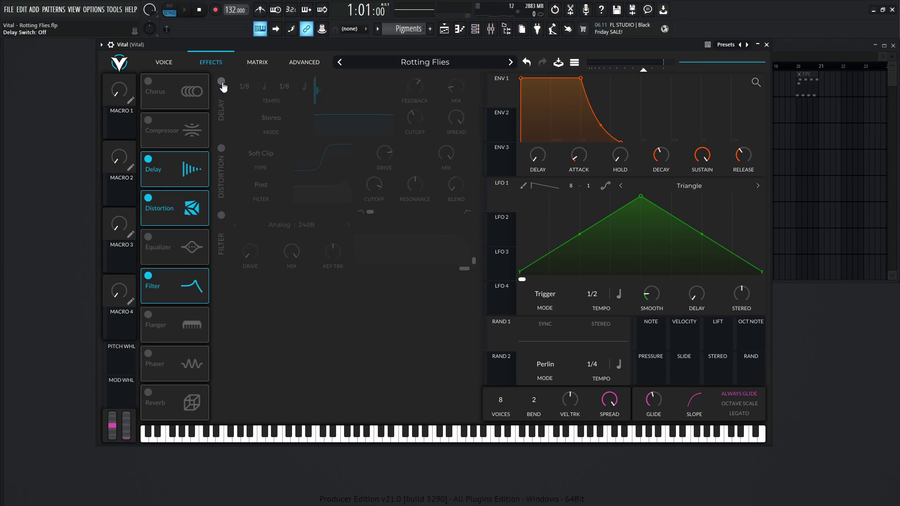
{"action": "left_click", "coordinate": [176, 65]}
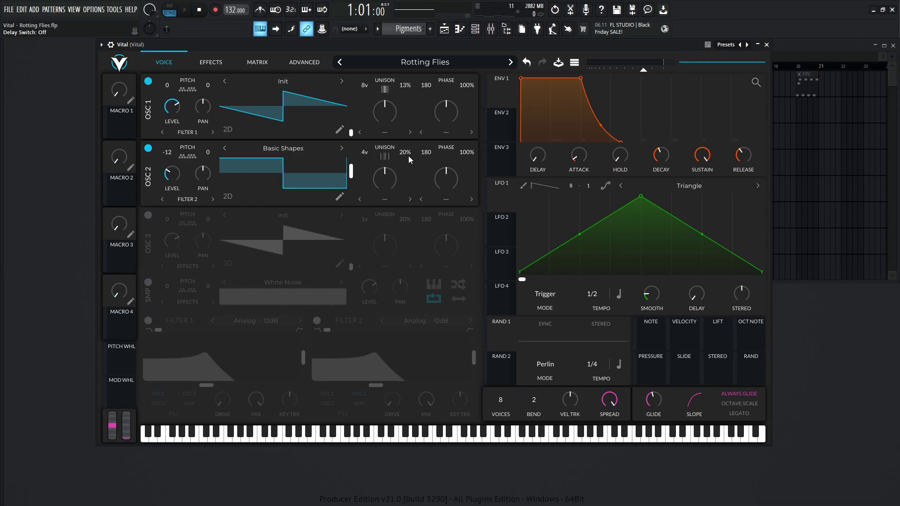
{"action": "key", "text": "space"}
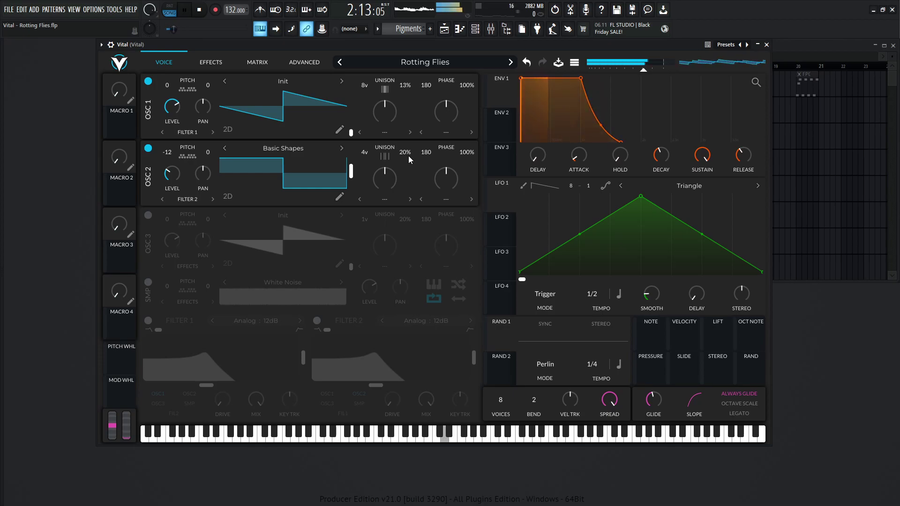
{"action": "key", "text": "space"}
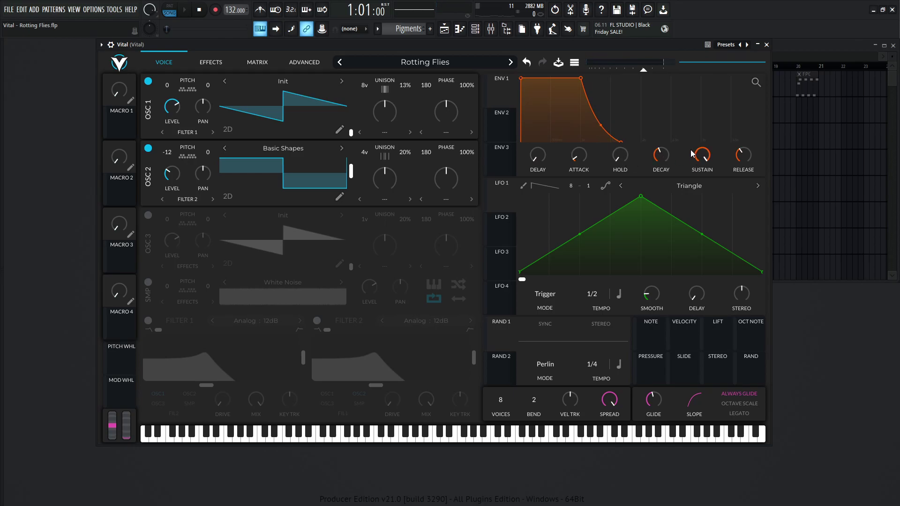
{"action": "mouse_move", "coordinate": [653, 401]}
{"action": "key", "text": "space"}
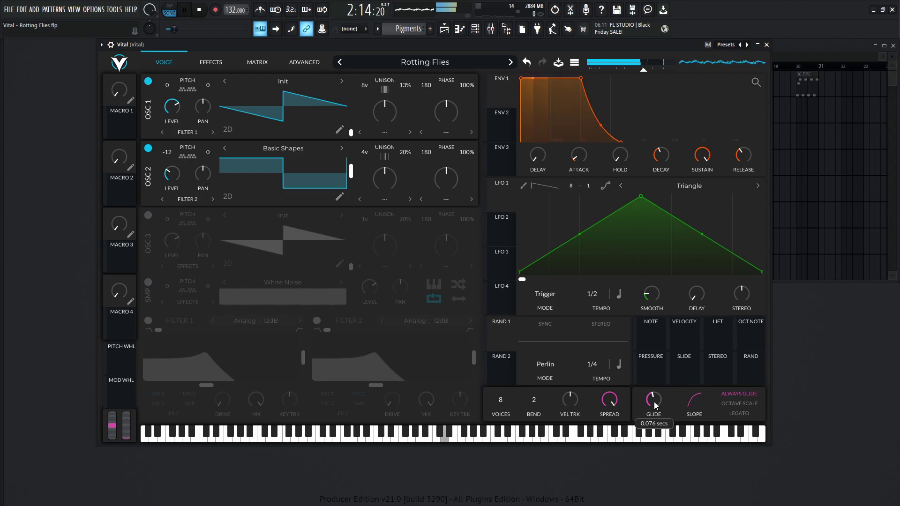
{"action": "key", "text": "space"}
{"action": "key", "text": "F9"}
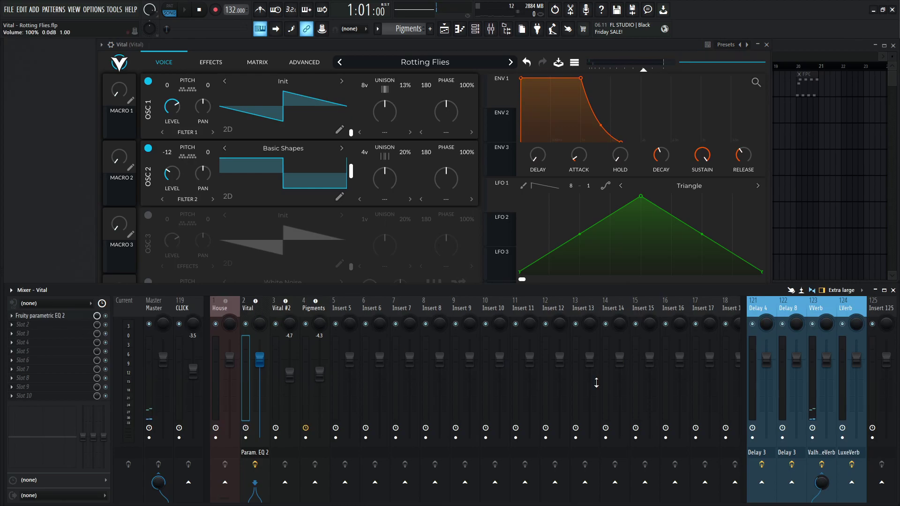
{"action": "left_click", "coordinate": [822, 465]}
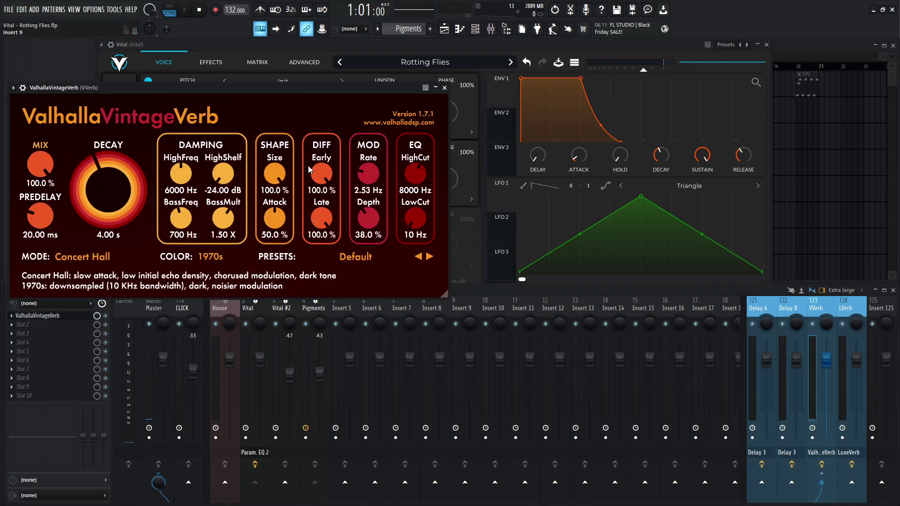
{"action": "left_click", "coordinate": [444, 87]}
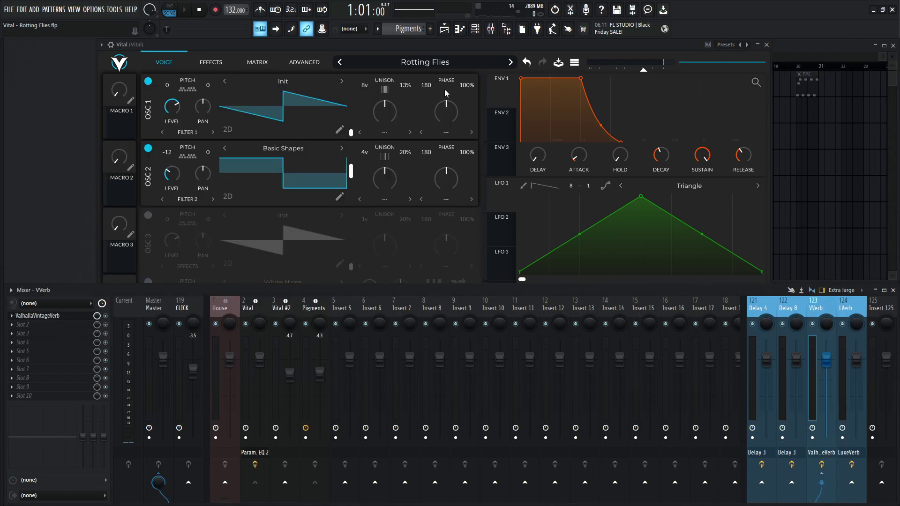
{"action": "left_click", "coordinate": [493, 46]}
{"action": "key", "text": "F9"}
{"action": "key", "text": "F9"}
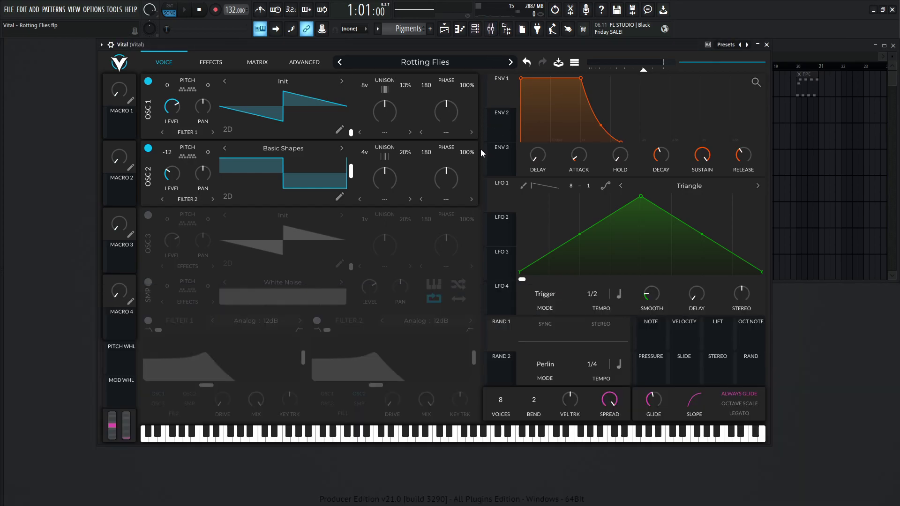
Audition the patch briefly, then re-enable Vital's Delay effect
{"action": "key", "text": "space"}
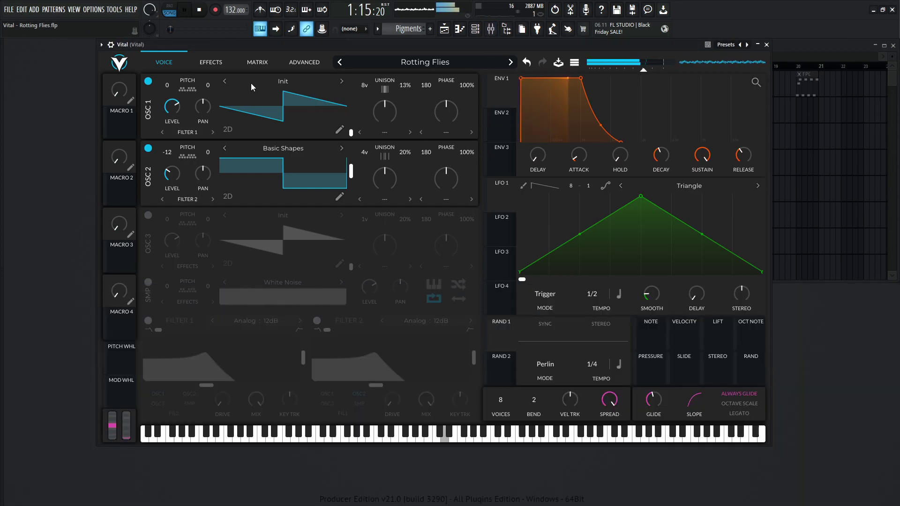
{"action": "key", "text": "space"}
{"action": "left_click", "coordinate": [209, 60]}
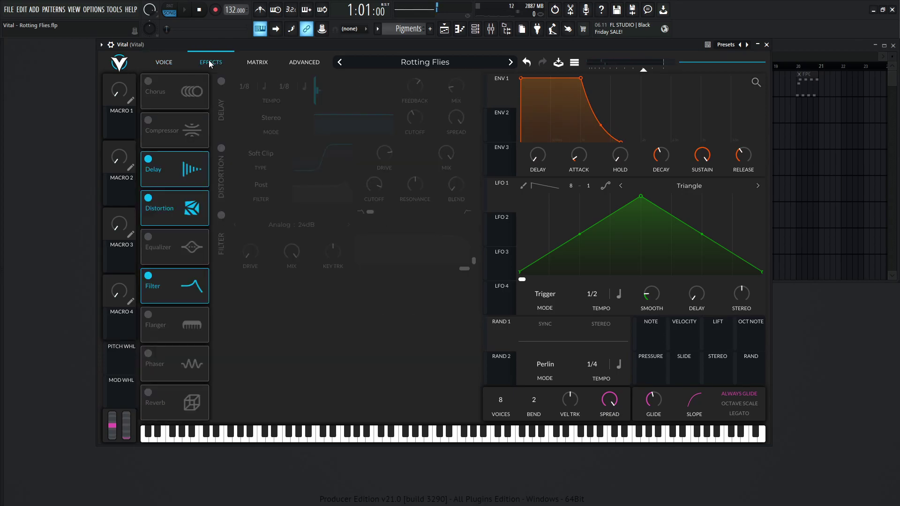
{"action": "left_click", "coordinate": [221, 81]}
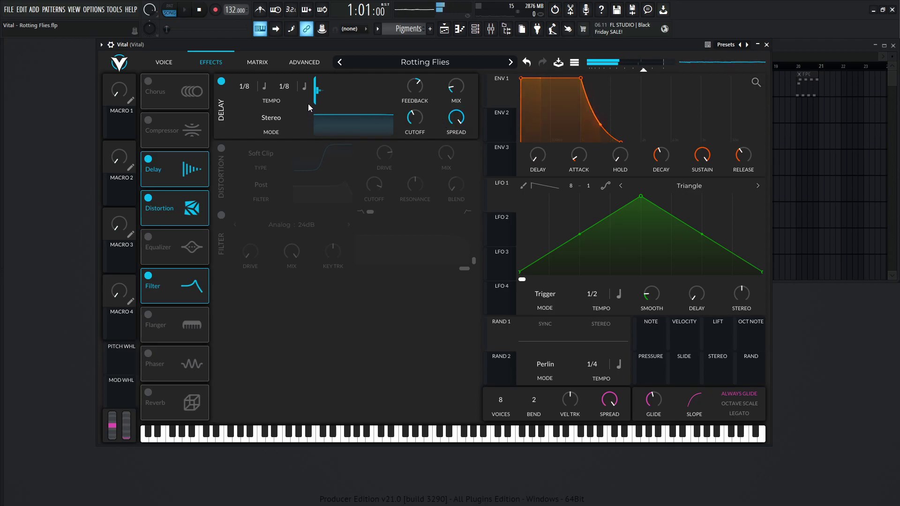
Re-enable the Soft Clip distortion with Blend at 0, and audition the song
{"action": "left_click", "coordinate": [223, 149]}
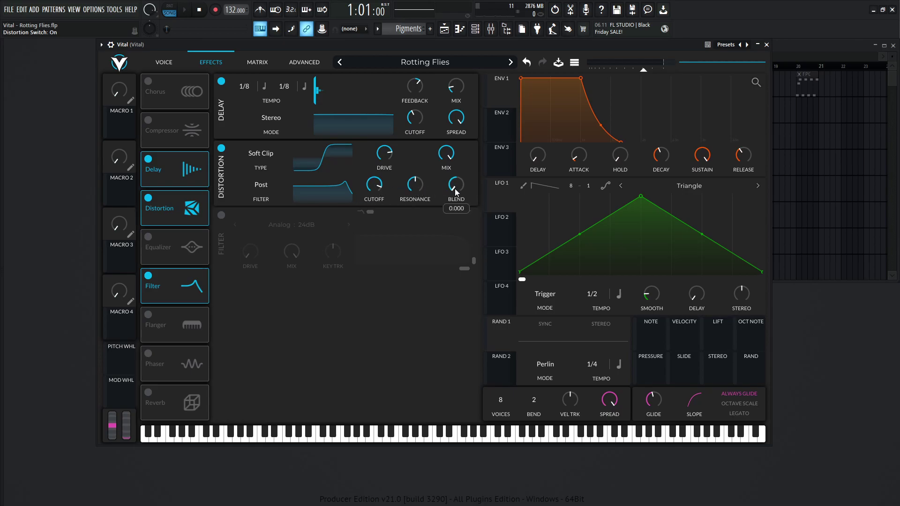
{"action": "key", "text": "space"}
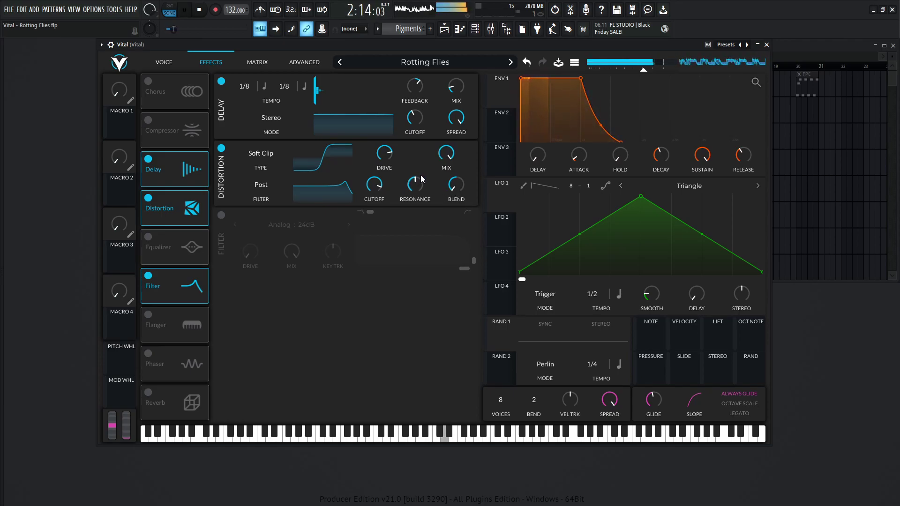
{"action": "key", "text": "space"}
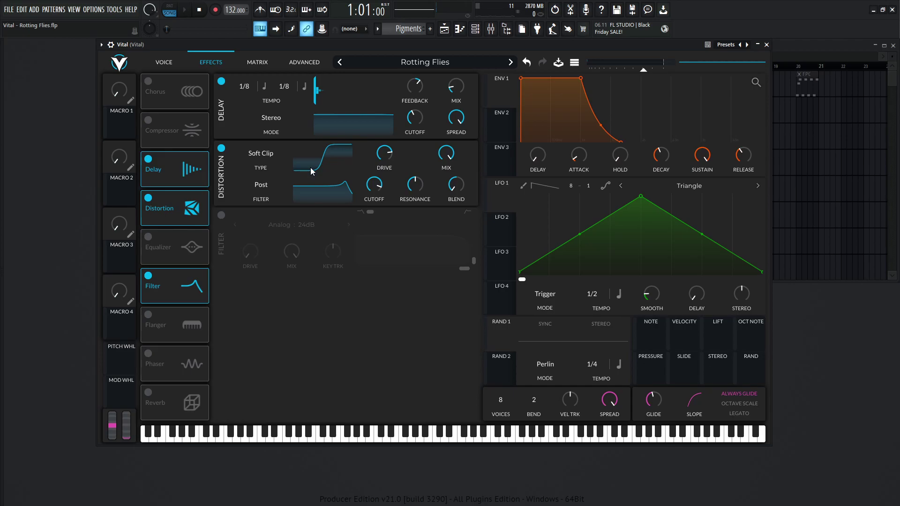
Compare the Analog 24dB filter on and off during playback, leaving it enabled on the Voice page
{"action": "left_click", "coordinate": [220, 216]}
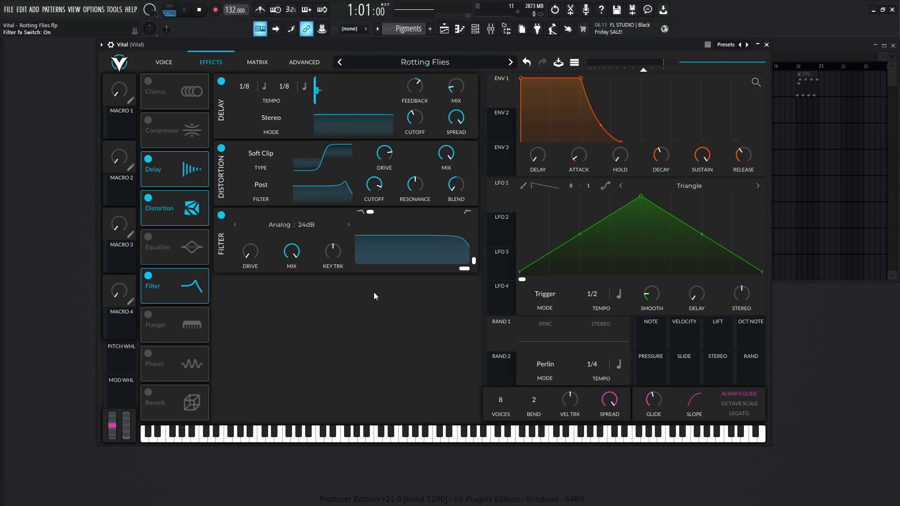
{"action": "key", "text": "space"}
{"action": "key", "text": "space"}
{"action": "left_click", "coordinate": [222, 216]}
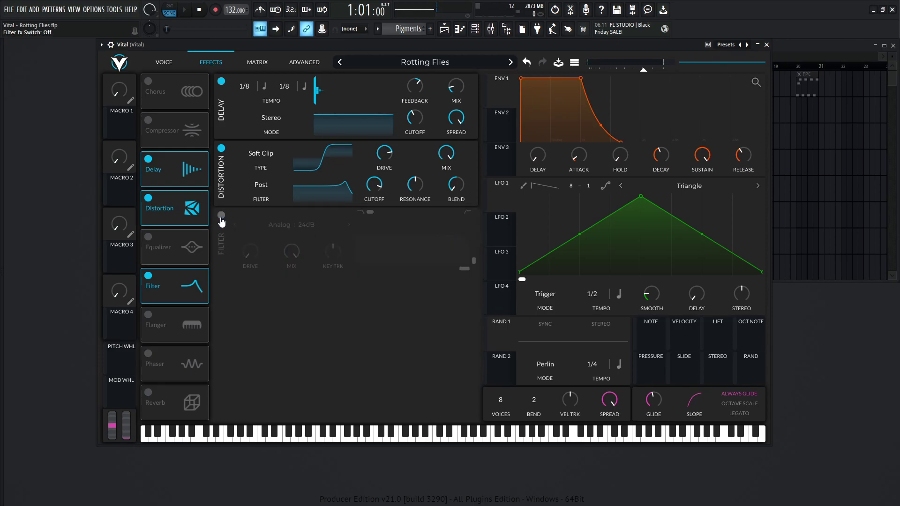
{"action": "key", "text": "space"}
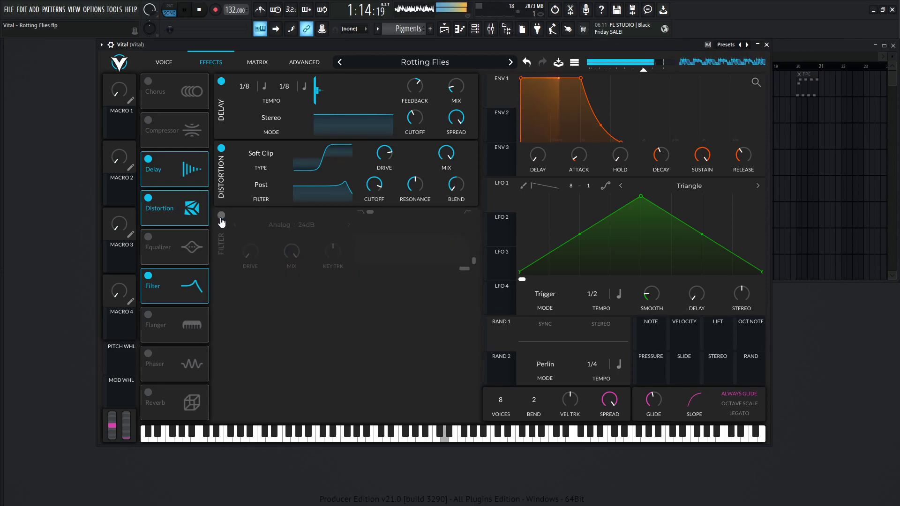
{"action": "key", "text": "space"}
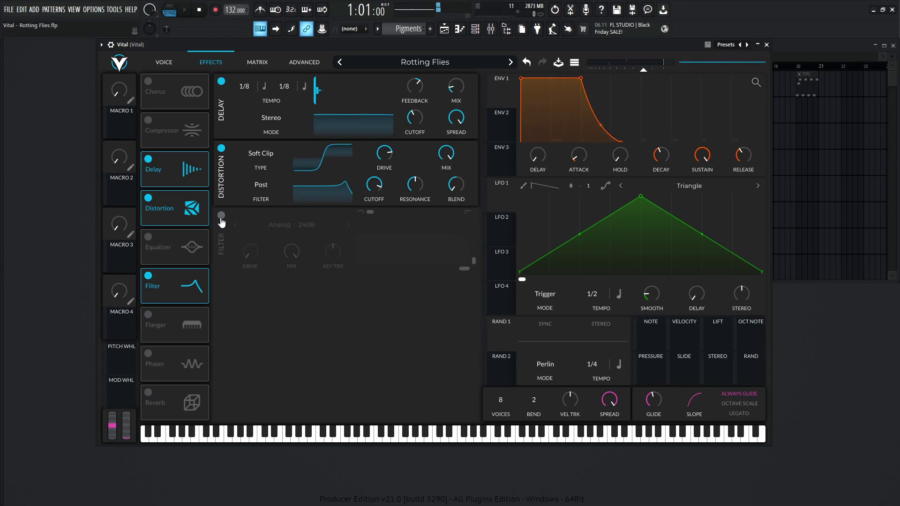
{"action": "key", "text": "space"}
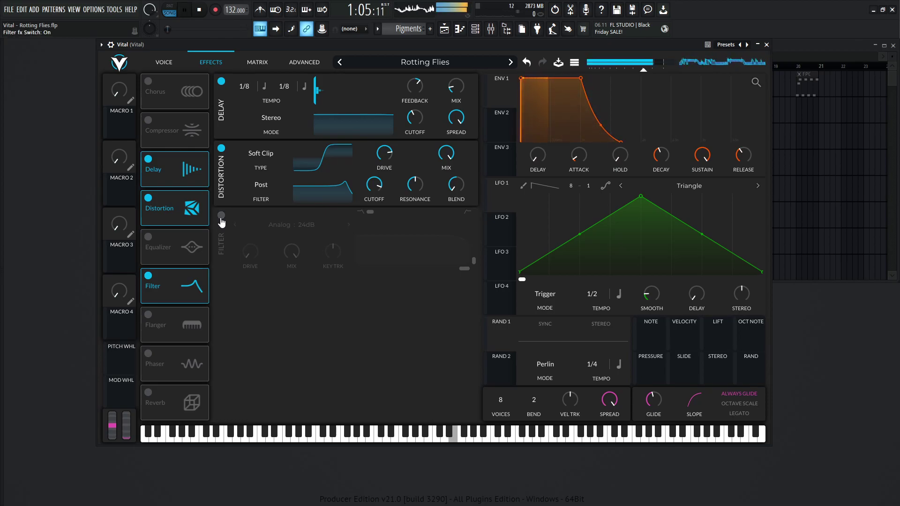
{"action": "left_click", "coordinate": [221, 217]}
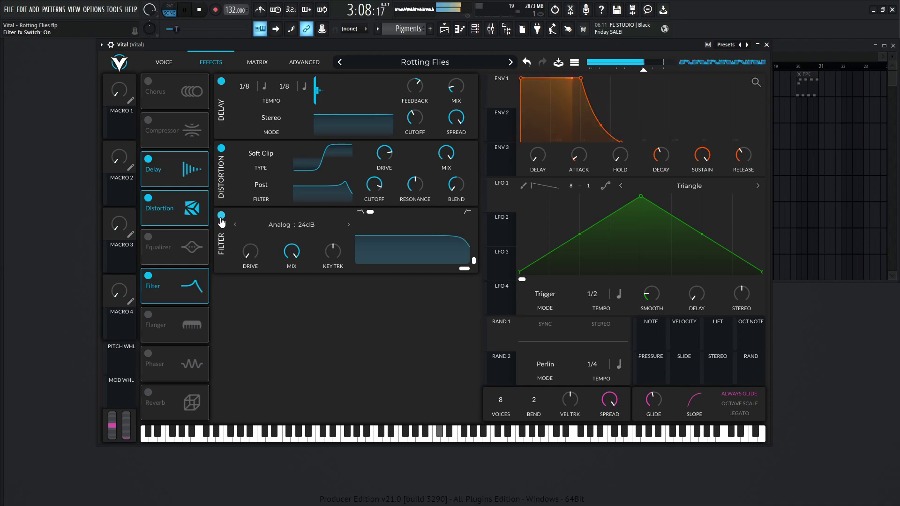
{"action": "key", "text": "space"}
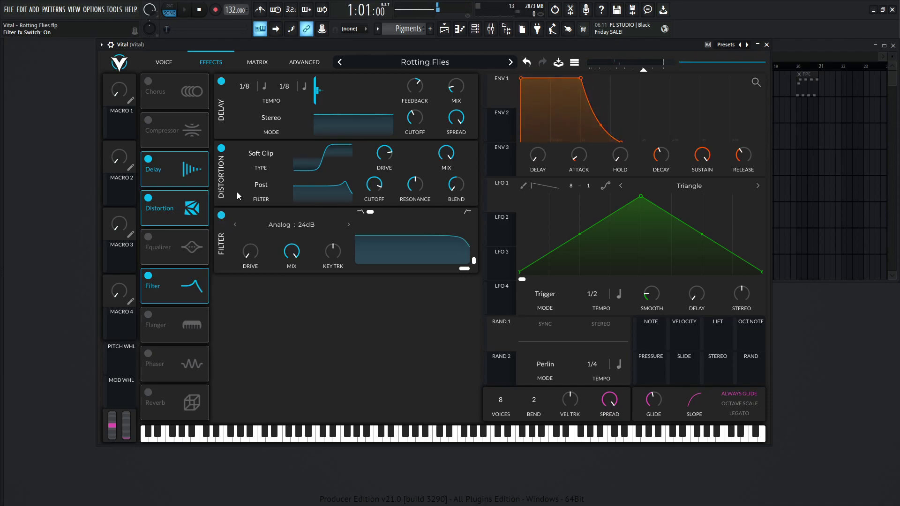
{"action": "left_click", "coordinate": [172, 65]}
{"action": "key", "text": "space"}
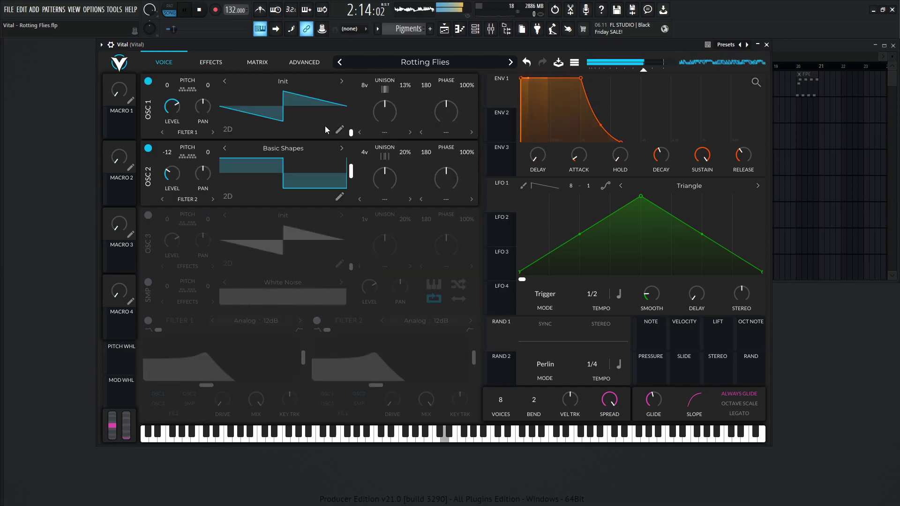
Stop playback, review Vital's Effects and Voice pages, and bring the Playlist forward
{"action": "key", "text": "space"}
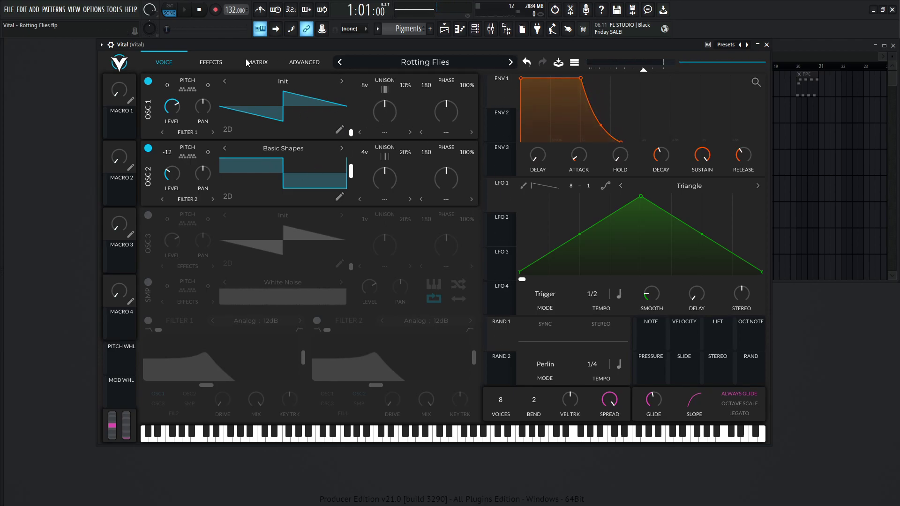
{"action": "left_click", "coordinate": [212, 63]}
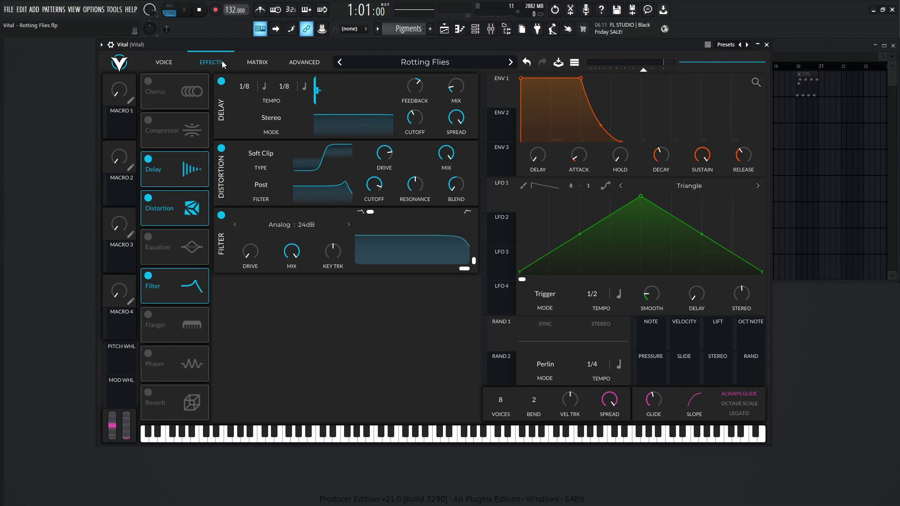
{"action": "left_click", "coordinate": [175, 60]}
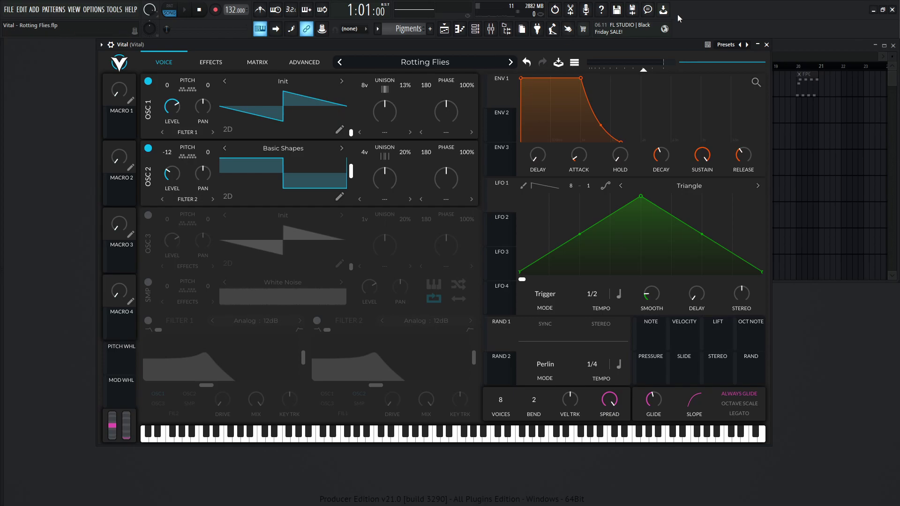
{"action": "left_click", "coordinate": [802, 45]}
Unsolo the Vital track, play the song, and show Vital's Effects page
{"action": "right_click", "coordinate": [359, 118]}
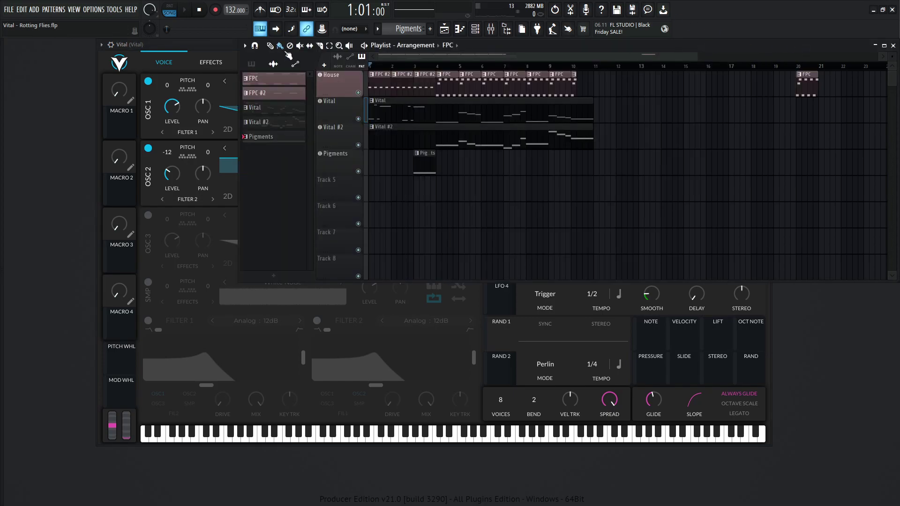
{"action": "key", "text": "space"}
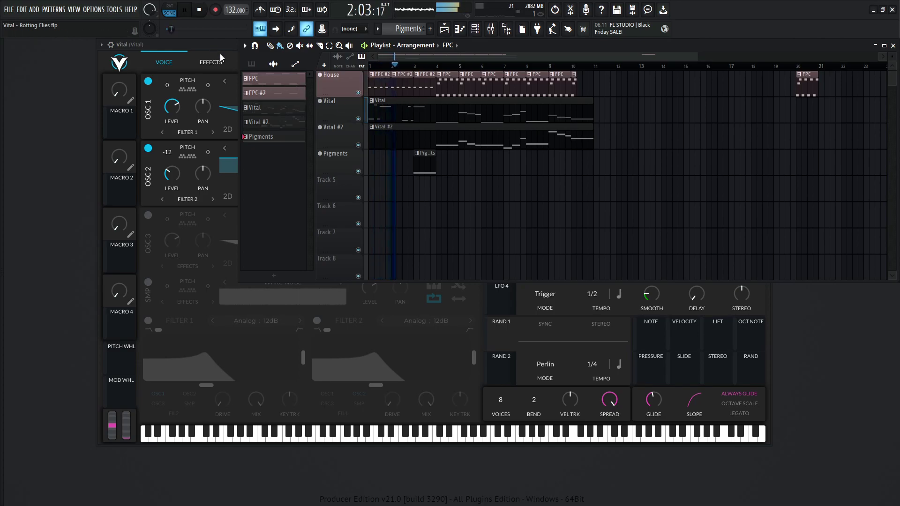
{"action": "left_click", "coordinate": [210, 46]}
{"action": "left_click", "coordinate": [210, 63]}
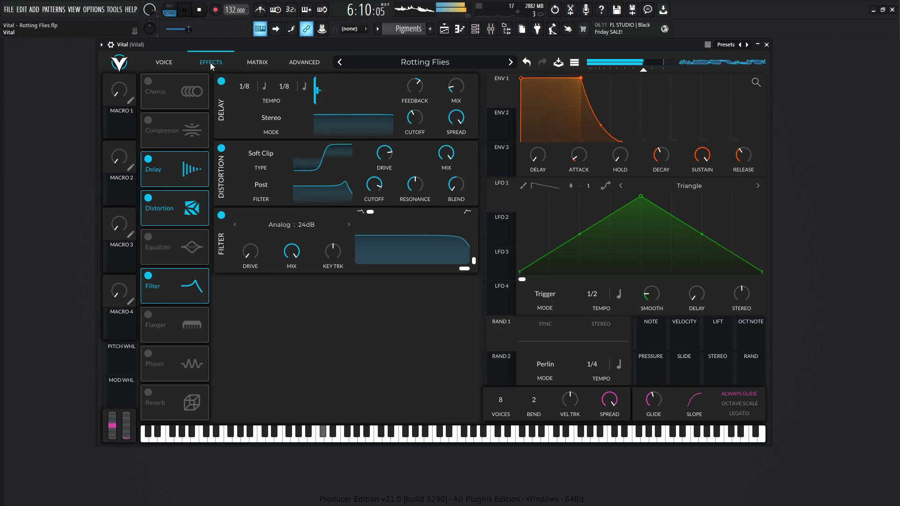
Show Vital's Voice page with the Init saw and Basic Shapes square oscillators
{"action": "left_click", "coordinate": [171, 64]}
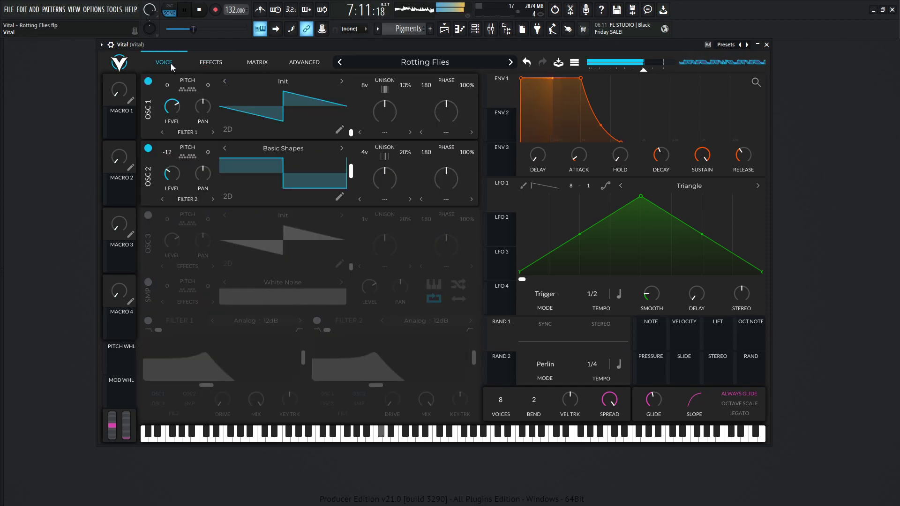